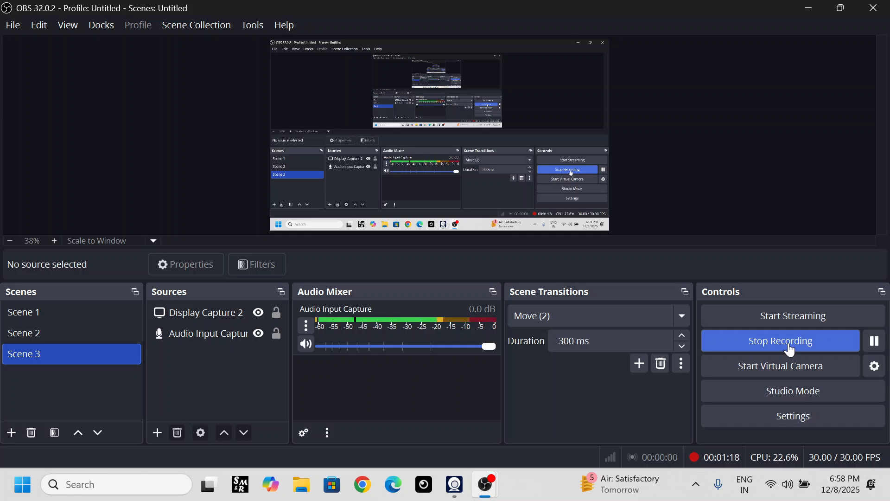
- Switch from OBS to the Iriun Webcam window, reposition it and check its connected camera selection
{"action": "left_click", "coordinate": [804, 13]}
{"action": "left_click", "coordinate": [628, 66]}
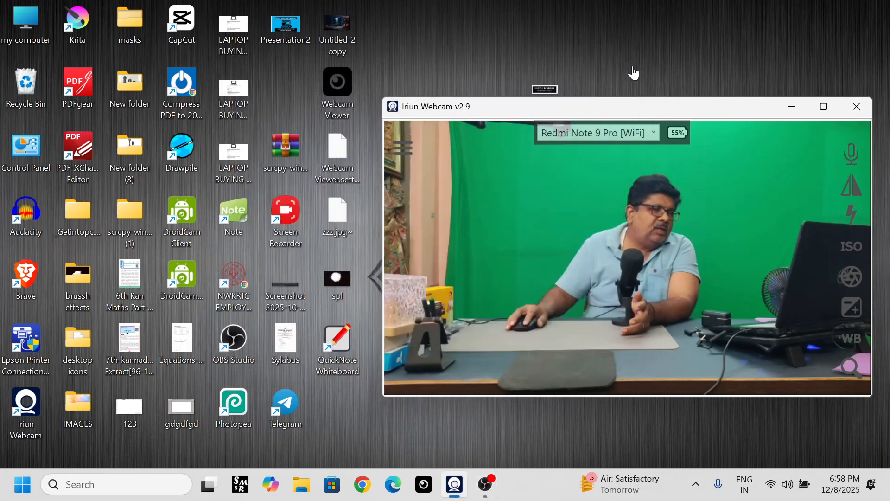
{"action": "left_click_drag", "start_coordinate": [744, 117], "coordinate": [649, 104]}
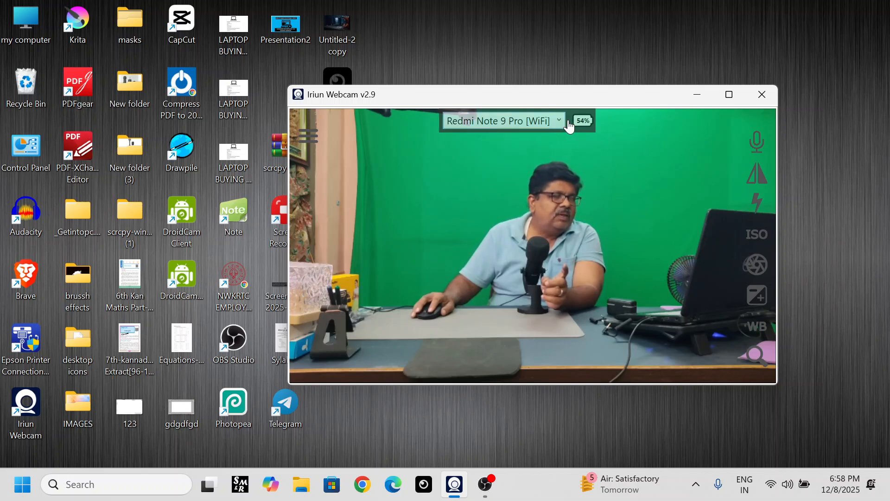
{"action": "left_click", "coordinate": [561, 124]}
{"action": "left_click", "coordinate": [561, 124]}
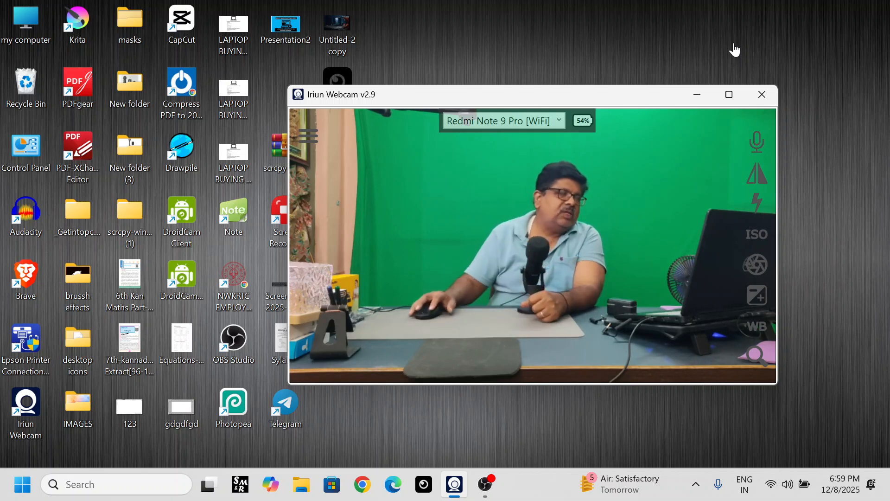
- View the Iriun Webcam feed maximized, restore the window and reposition it on the desktop
{"action": "left_click_drag", "start_coordinate": [597, 107], "coordinate": [512, 115]}
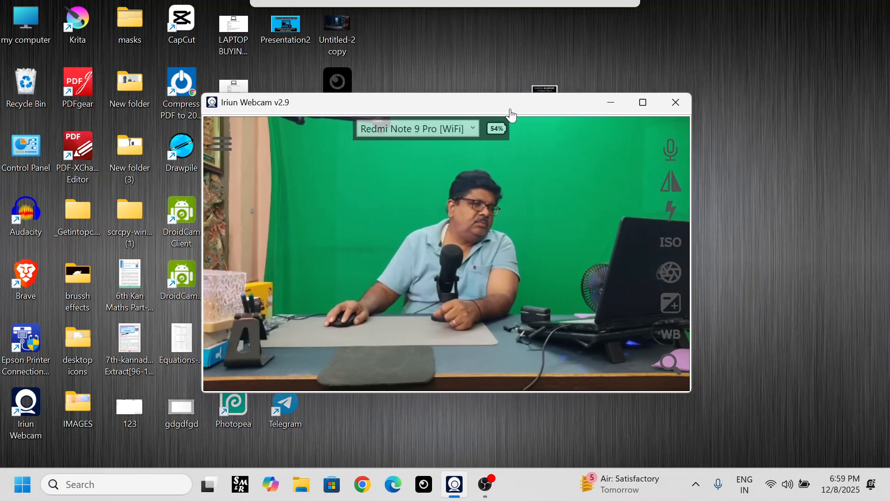
{"action": "left_click", "coordinate": [642, 100]}
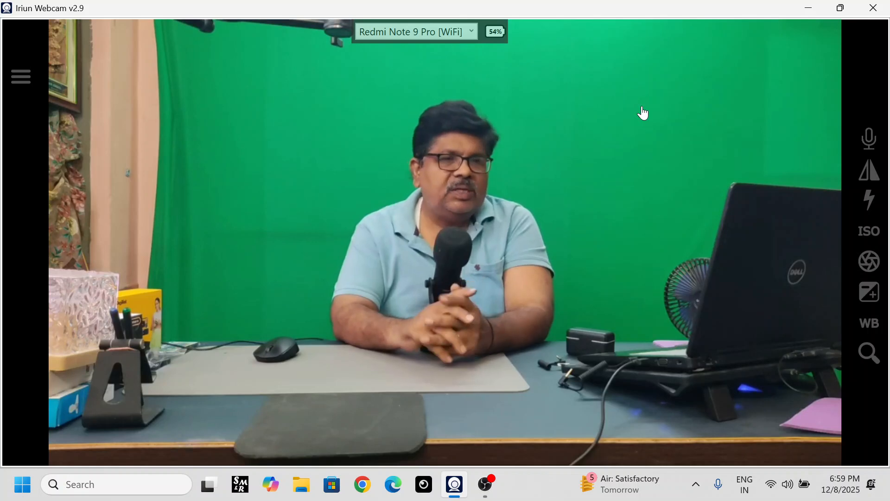
{"action": "left_click", "coordinate": [841, 8]}
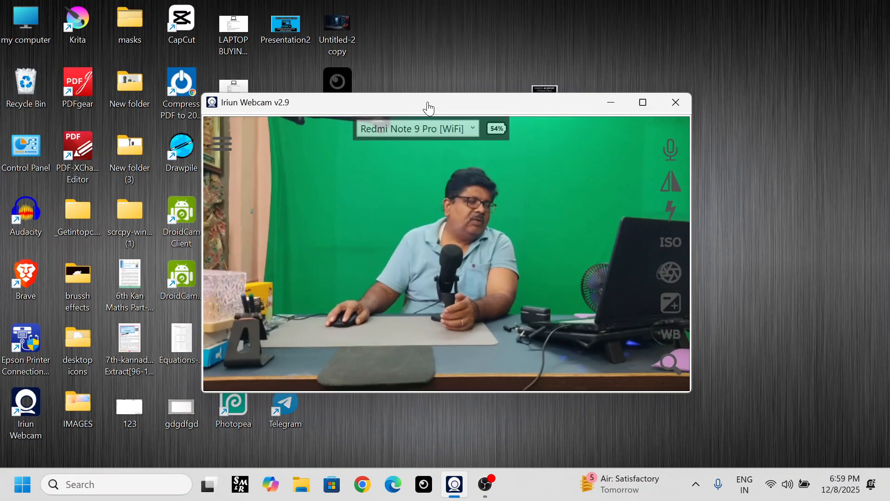
{"action": "left_click_drag", "start_coordinate": [425, 103], "coordinate": [500, 83]}
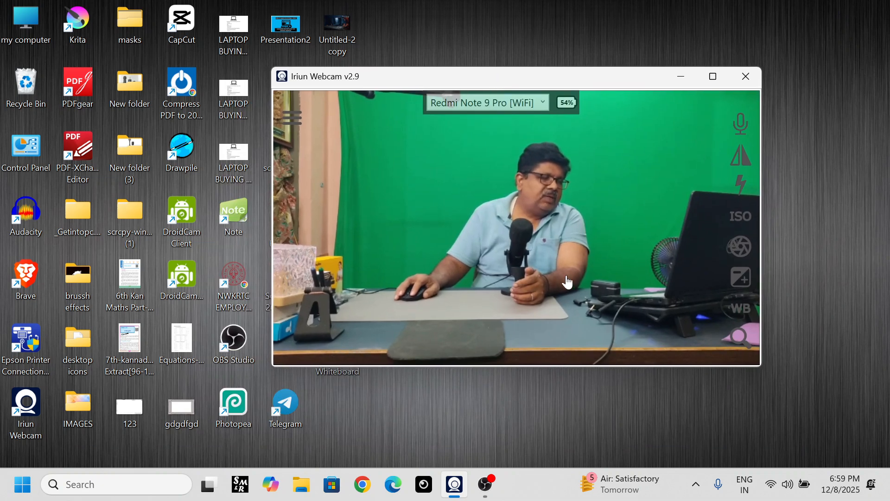
- Switch to OBS and add a new Video Capture Device source to Scene 3, using the phone camera feed shown in Iriun Webcam
{"action": "left_click", "coordinate": [484, 492]}
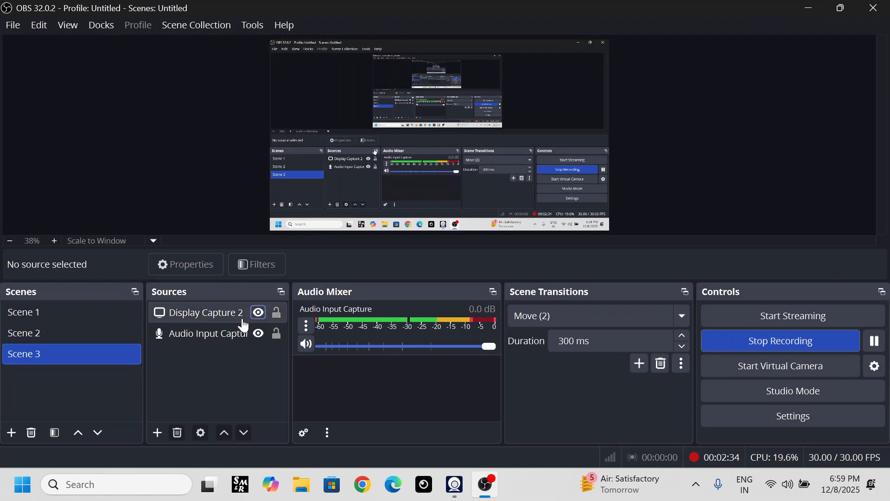
{"action": "left_click", "coordinate": [158, 436]}
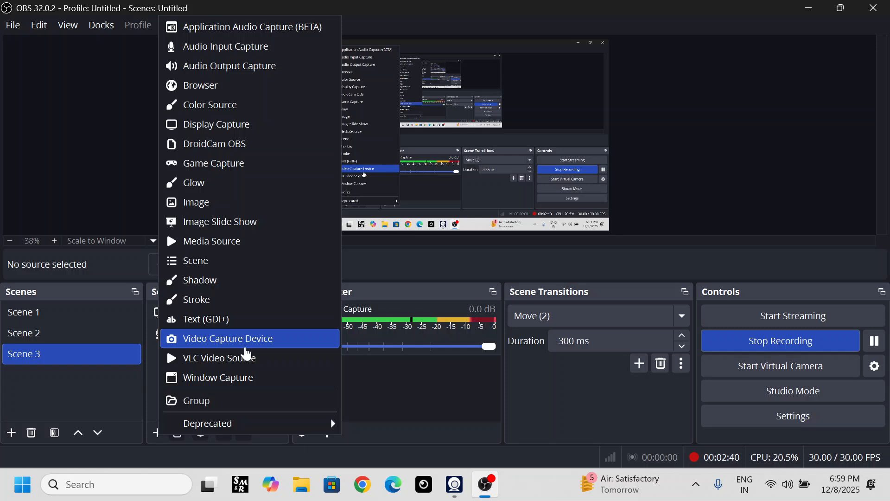
{"action": "left_click", "coordinate": [246, 348]}
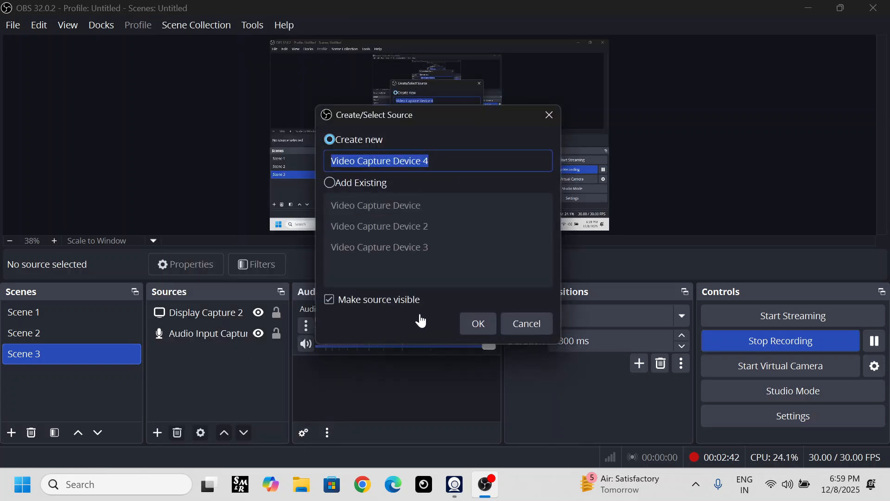
{"action": "left_click", "coordinate": [479, 331]}
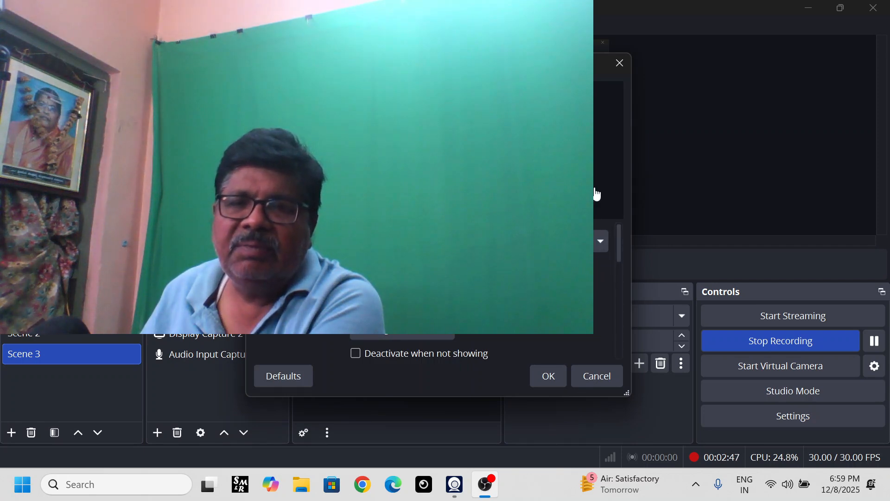
{"action": "left_click", "coordinate": [599, 242]}
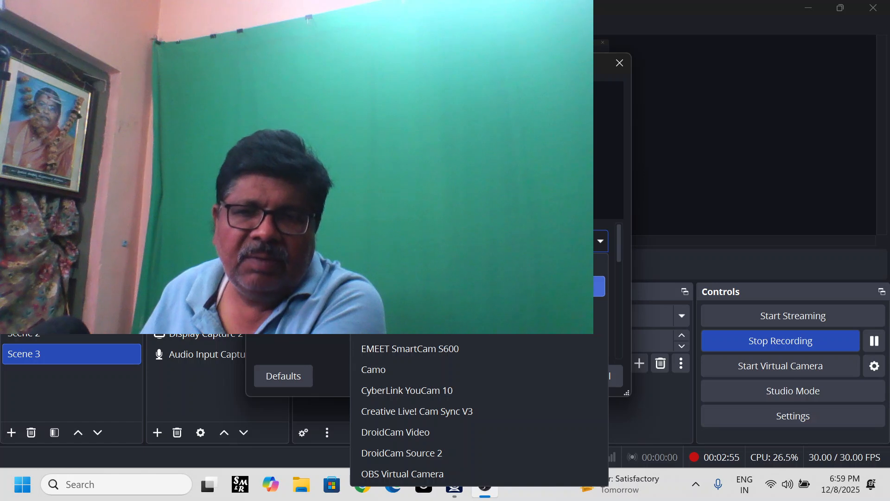
{"action": "left_click", "coordinate": [533, 286]}
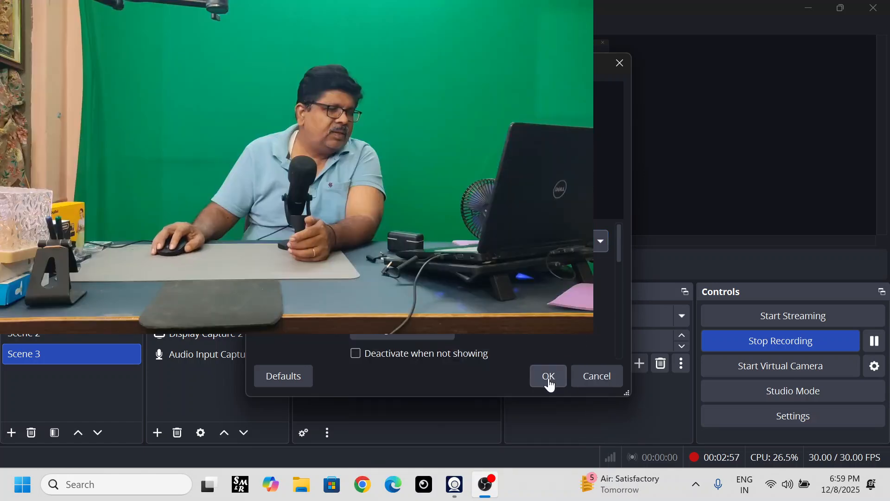
{"action": "left_click", "coordinate": [549, 378]}
- Place the camera source in the canvas's lower-right corner and shrink it to start about 1152 px from the left and 647 px from the top
{"action": "left_click_drag", "start_coordinate": [385, 132], "coordinate": [498, 195]}
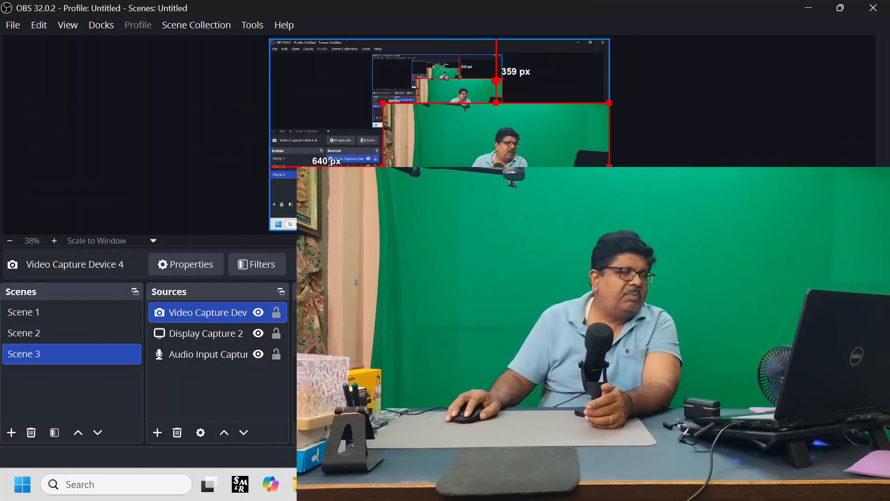
{"action": "left_click_drag", "start_coordinate": [383, 103], "coordinate": [473, 155]}
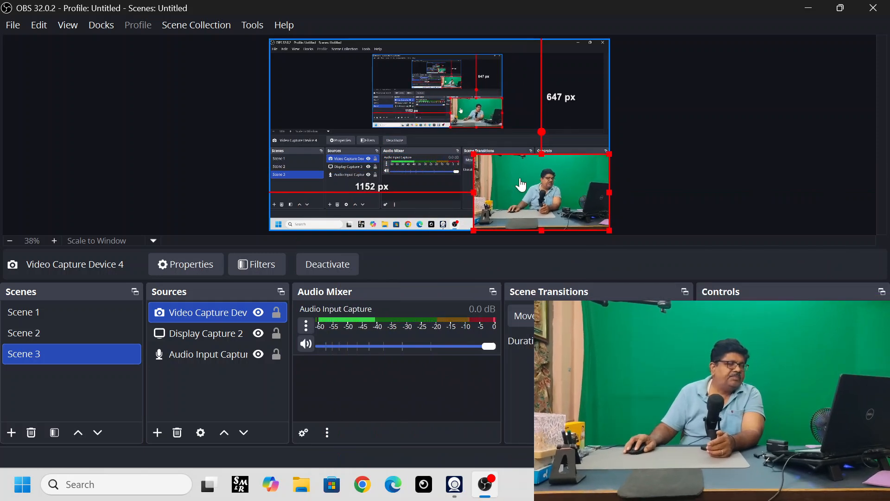
{"action": "left_click_drag", "start_coordinate": [501, 186], "coordinate": [557, 175]}
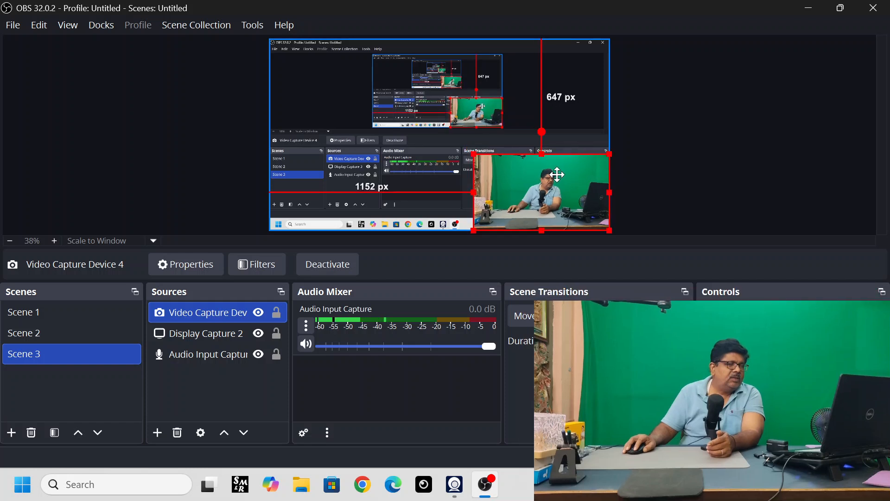
{"action": "left_click", "coordinate": [707, 135]}
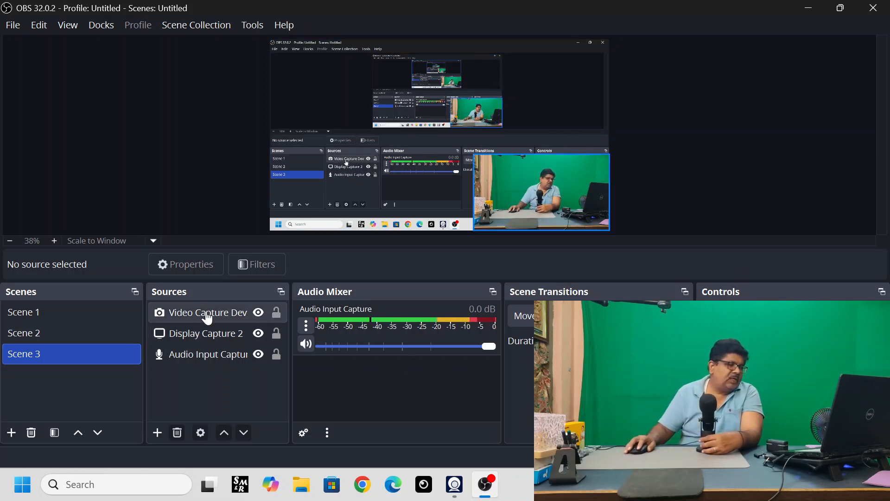
- Set the Audio Input Capture source's device to Microphone (MUPRO)
{"action": "double_click", "coordinate": [224, 361]}
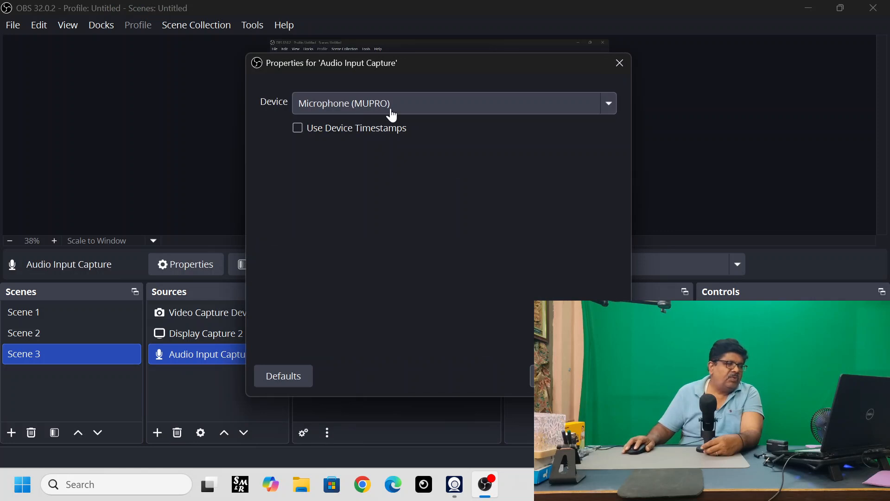
{"action": "left_click", "coordinate": [609, 108]}
{"action": "left_click", "coordinate": [371, 279]}
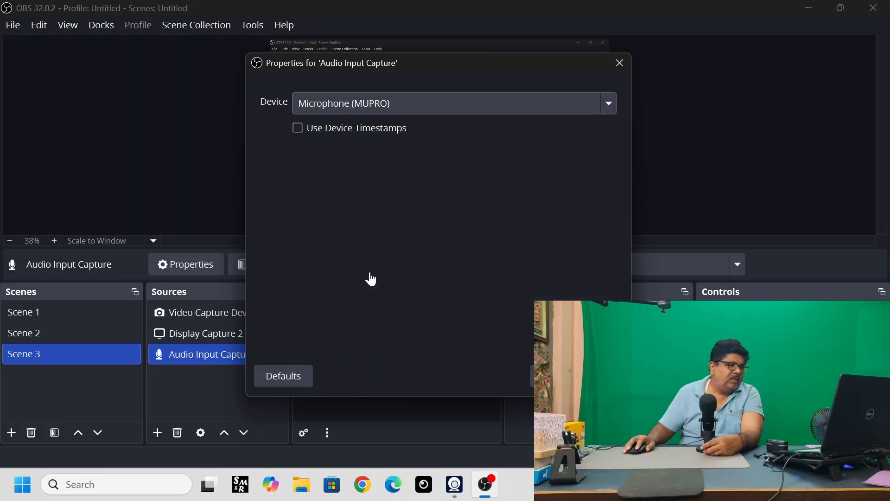
{"action": "left_click", "coordinate": [554, 375]}
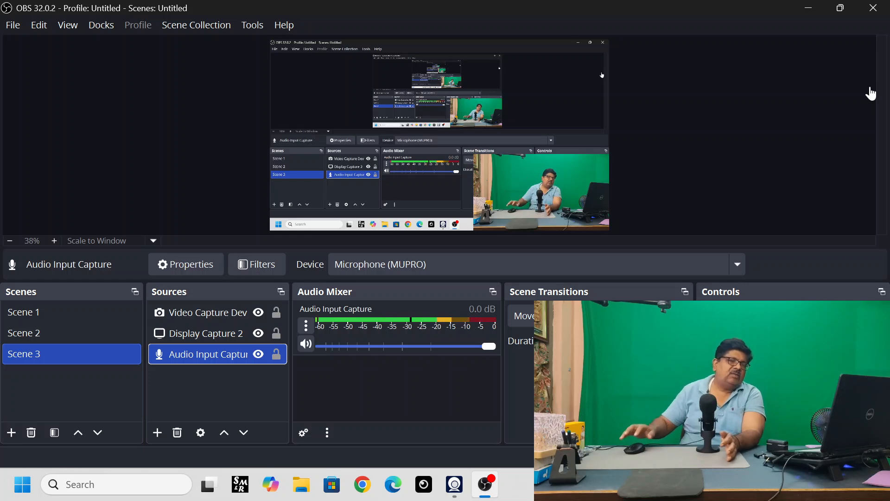
- Resize the camera source in the lower-right corner so it starts about 1303 px from the canvas's left edge and 732 px from its top
{"action": "left_click", "coordinate": [473, 157]}
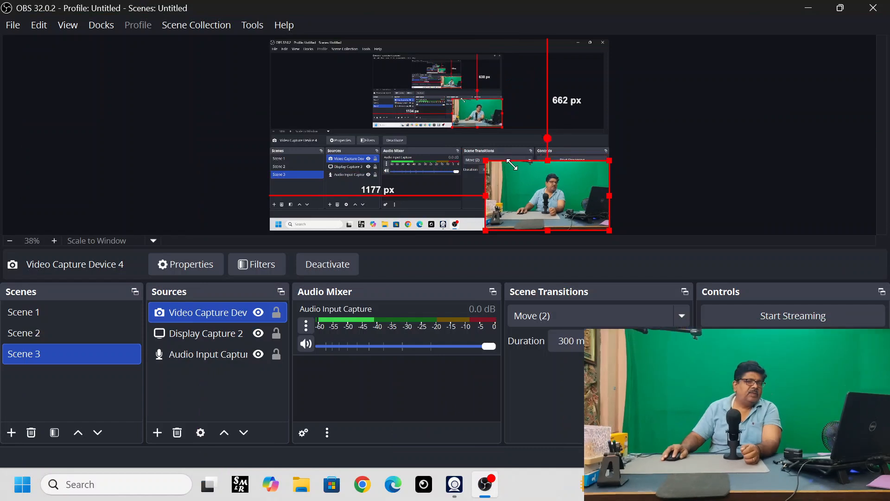
{"action": "left_click_drag", "start_coordinate": [512, 164], "coordinate": [534, 177]}
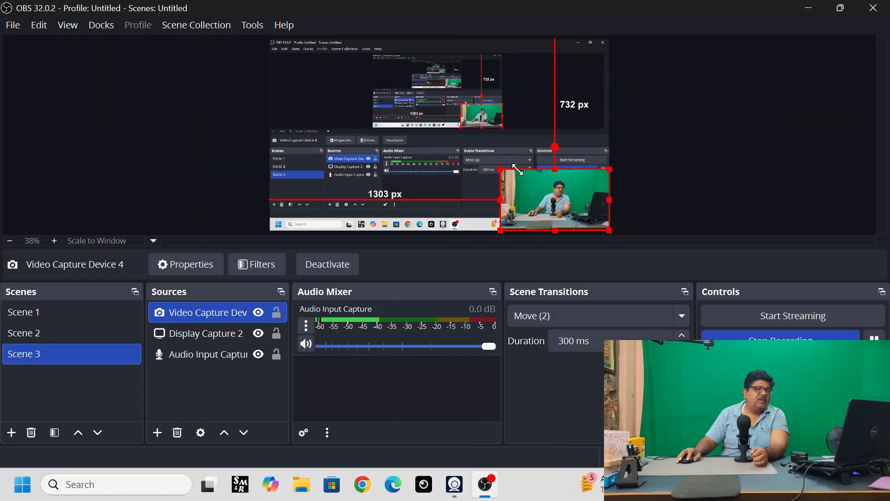
{"action": "left_click", "coordinate": [751, 137]}
- Add a Chroma Key effect filter with the Green key color type to the Video Capture Device 4 source
{"action": "left_click", "coordinate": [206, 318]}
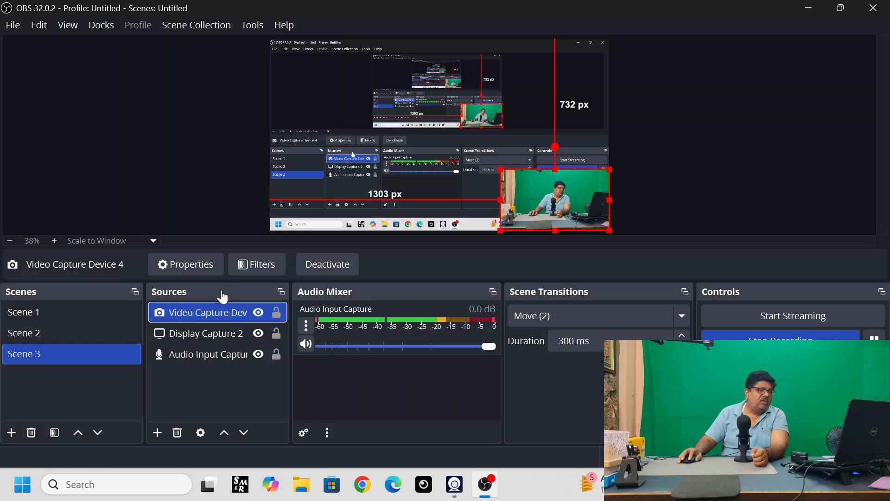
{"action": "left_click", "coordinate": [254, 265]}
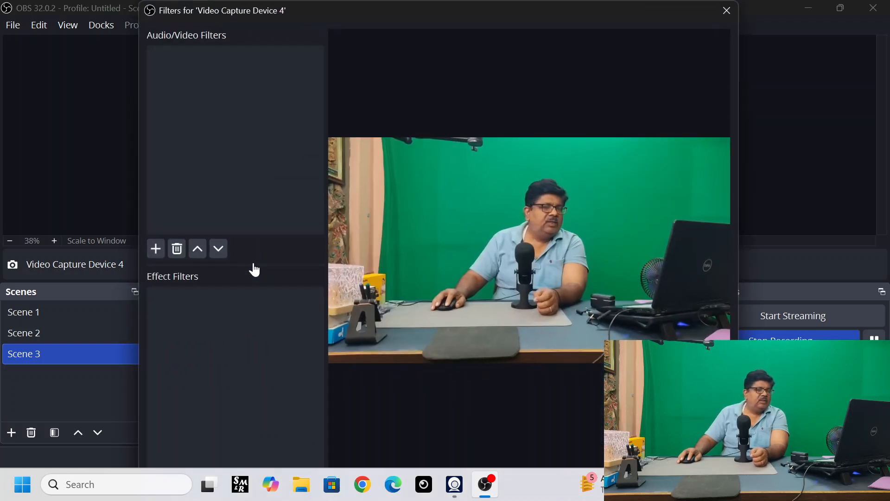
{"action": "right_click", "coordinate": [169, 316]}
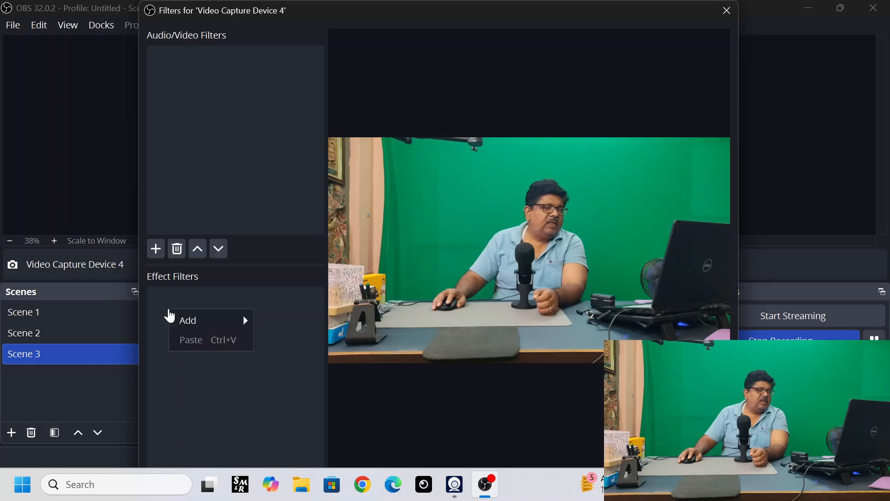
{"action": "mouse_move", "coordinate": [184, 324]}
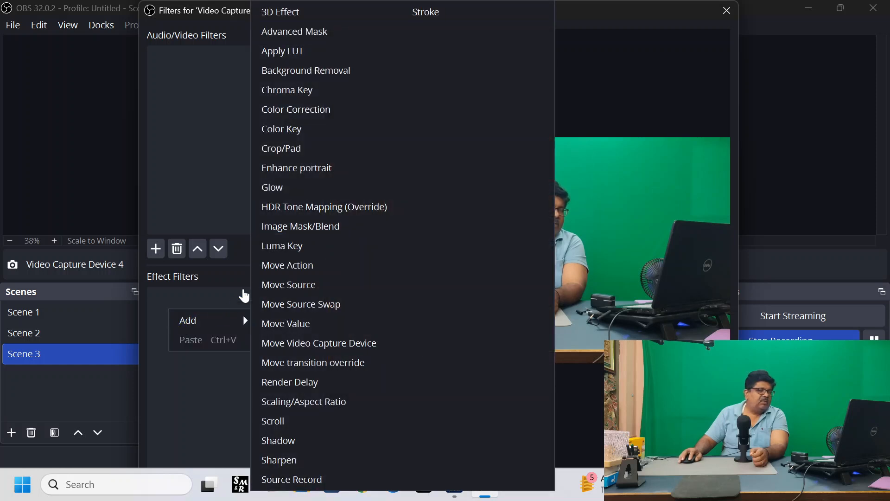
{"action": "left_click", "coordinate": [304, 102]}
{"action": "left_click", "coordinate": [407, 285]}
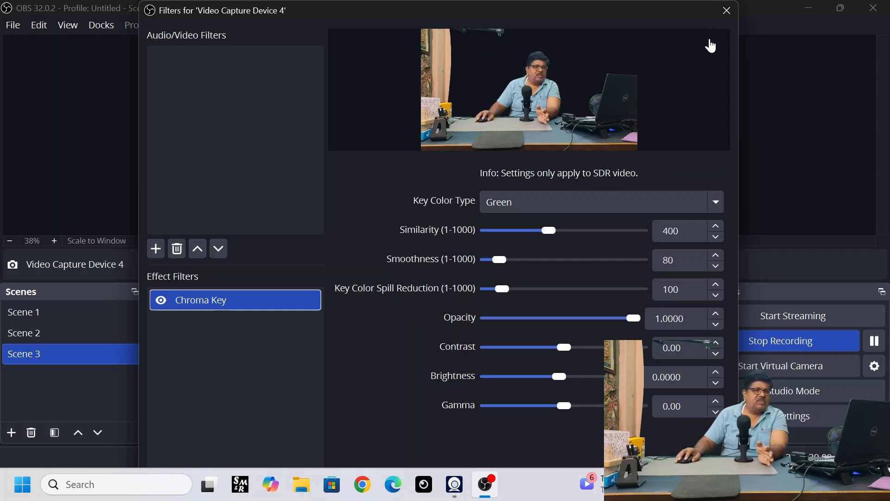
{"action": "left_click", "coordinate": [727, 11]}
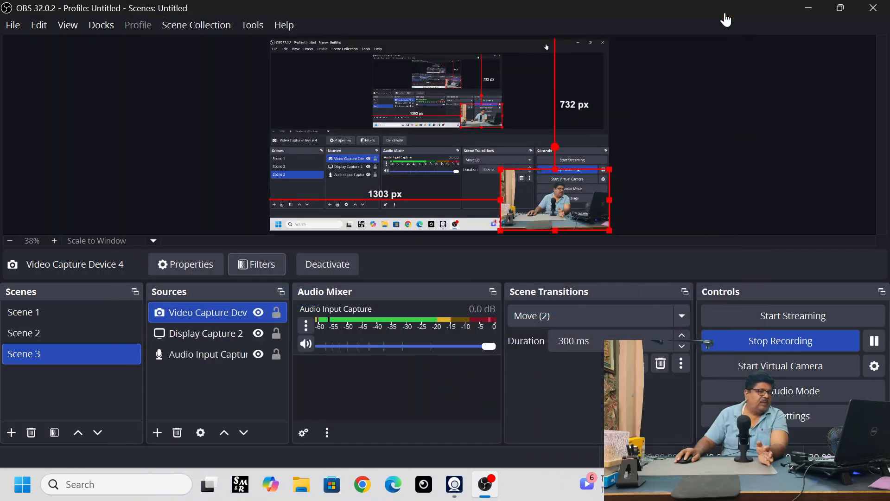
{"action": "left_click", "coordinate": [757, 66]}
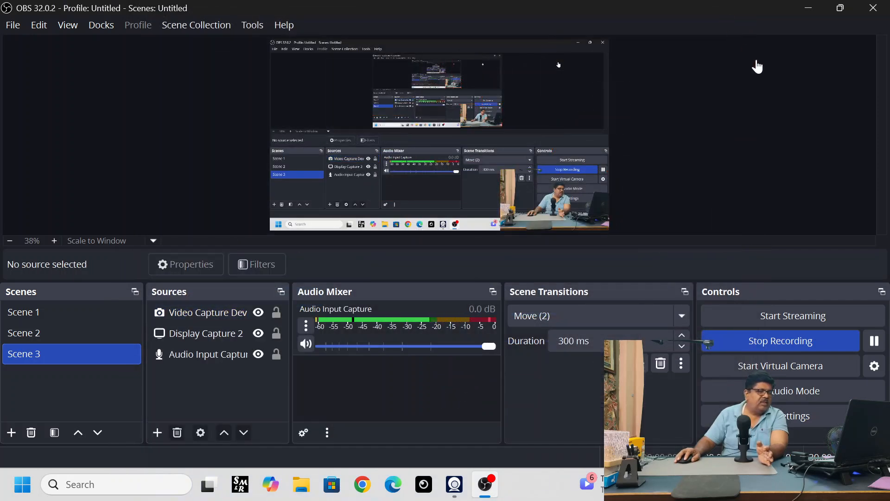
- Move the keyed camera source to about 707 px from the canvas's left and 402 px from its top, and enlarge it toward the lower right
{"action": "left_click", "coordinate": [580, 211]}
{"action": "left_click_drag", "start_coordinate": [581, 211], "coordinate": [475, 153]}
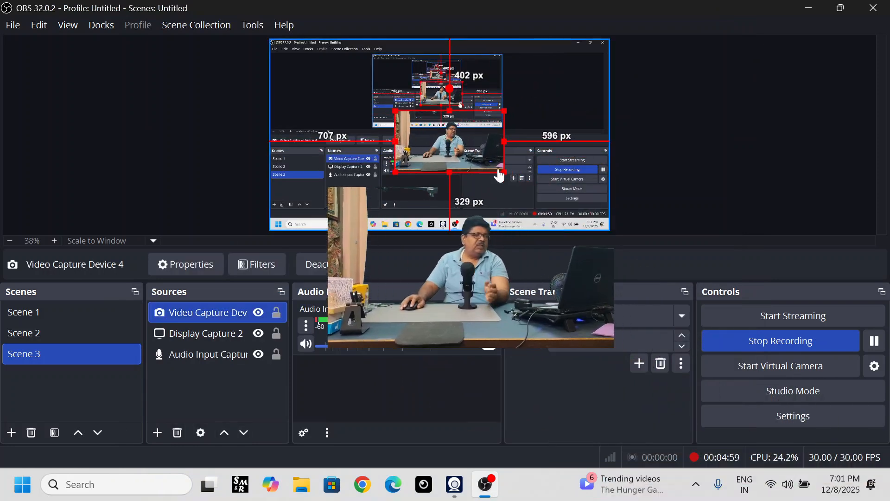
{"action": "left_click_drag", "start_coordinate": [501, 180], "coordinate": [546, 210]}
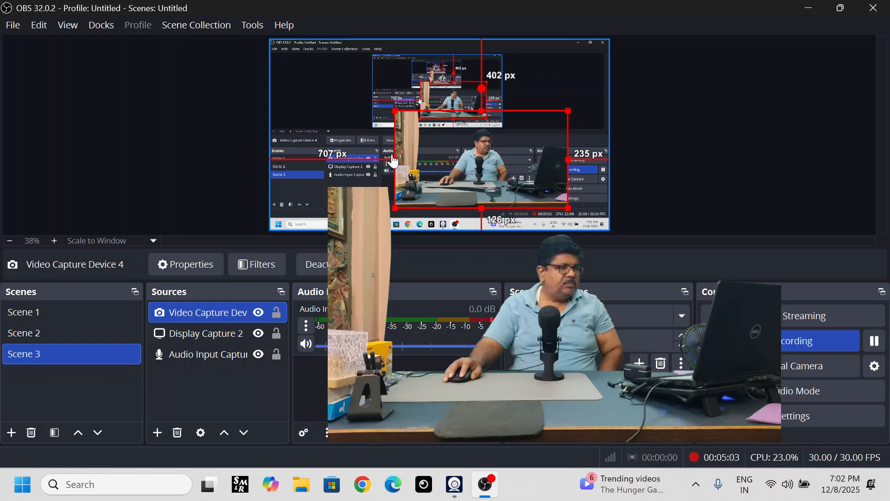
- Crop the camera source's left side to cut off the curtain, and trim its upper edge slightly
{"action": "left_click_drag", "start_coordinate": [395, 159], "coordinate": [426, 159]}
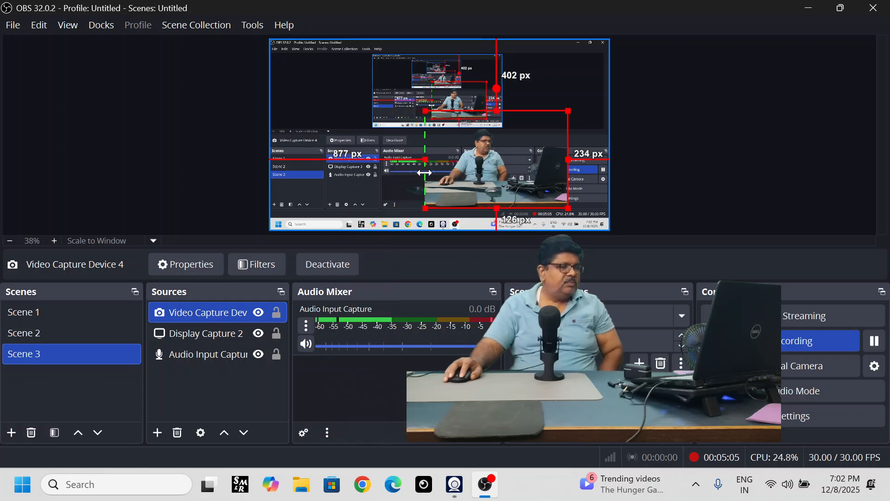
{"action": "left_click_drag", "start_coordinate": [499, 113], "coordinate": [499, 123]}
- Enlarge the camera source from the canvas's upper-left corner to its full width, and shift it down about 105 px
{"action": "left_click_drag", "start_coordinate": [499, 172], "coordinate": [342, 89]}
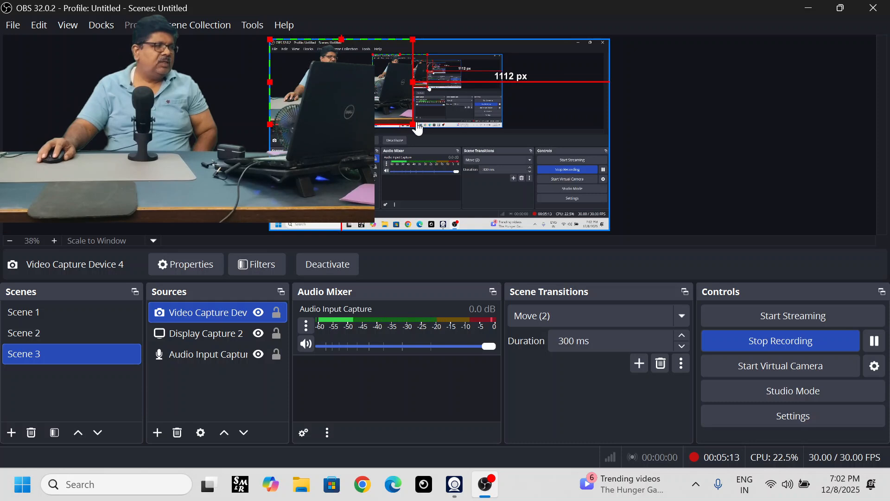
{"action": "left_click_drag", "start_coordinate": [414, 121], "coordinate": [569, 241]}
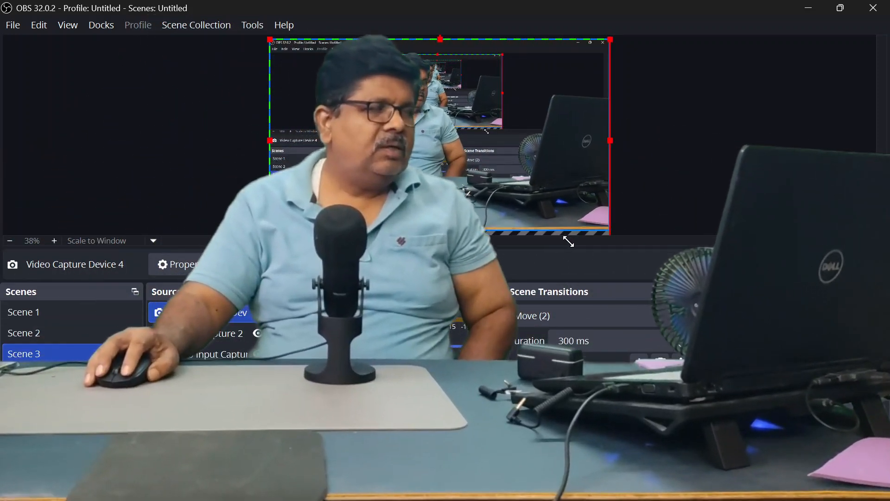
{"action": "left_click_drag", "start_coordinate": [536, 185], "coordinate": [537, 191]}
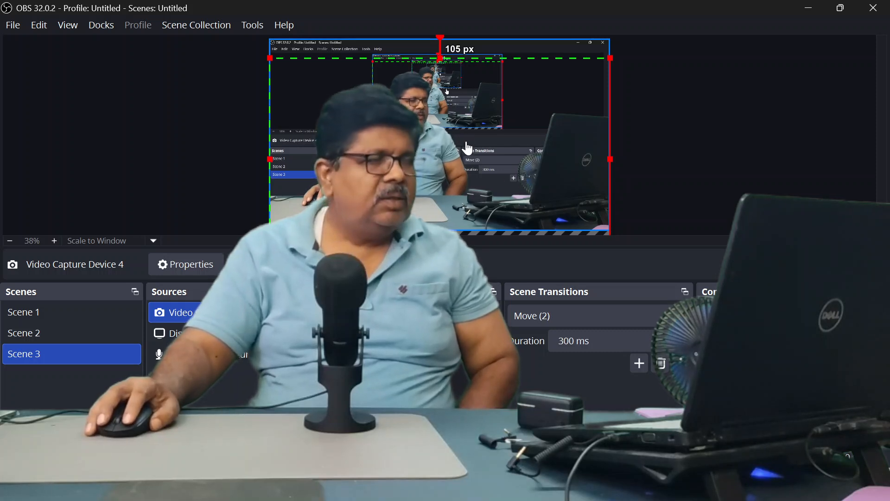
- Restore the camera source's cropped upper edge, and reposition the source flush with the canvas sides and about 52 px below its top
{"action": "left_click_drag", "start_coordinate": [438, 56], "coordinate": [437, 41]}
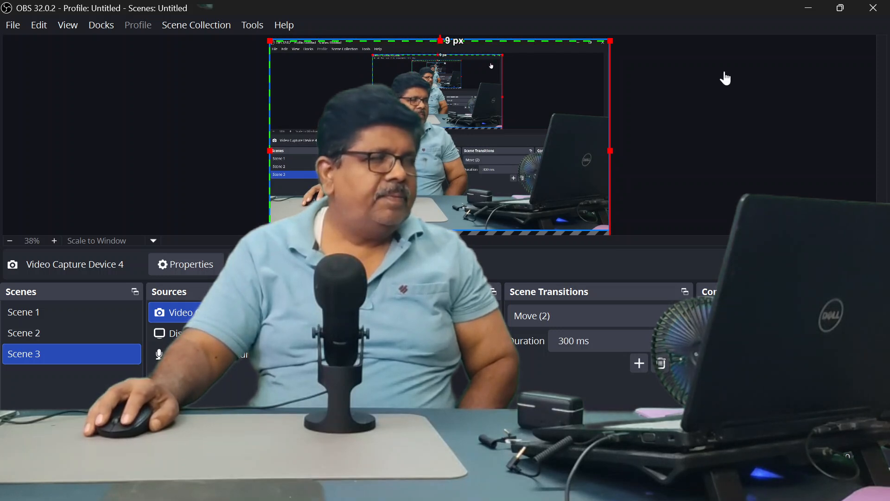
{"action": "left_click", "coordinate": [735, 80]}
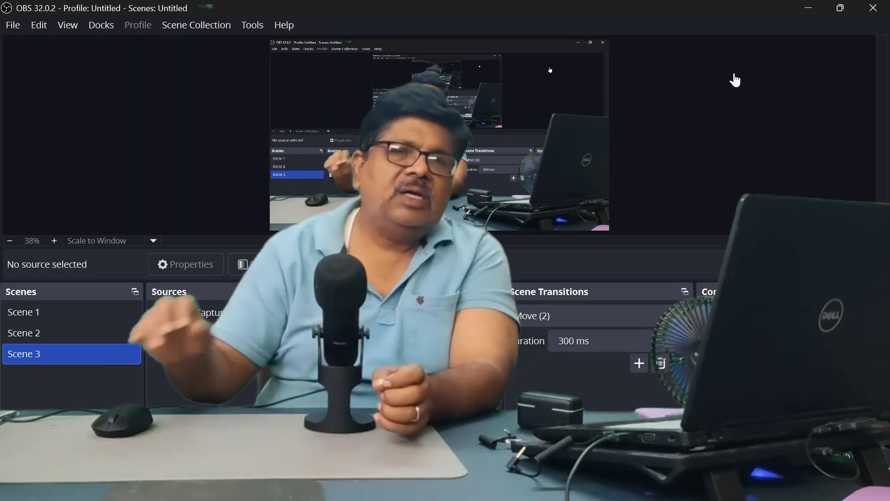
{"action": "left_click_drag", "start_coordinate": [436, 199], "coordinate": [427, 152]}
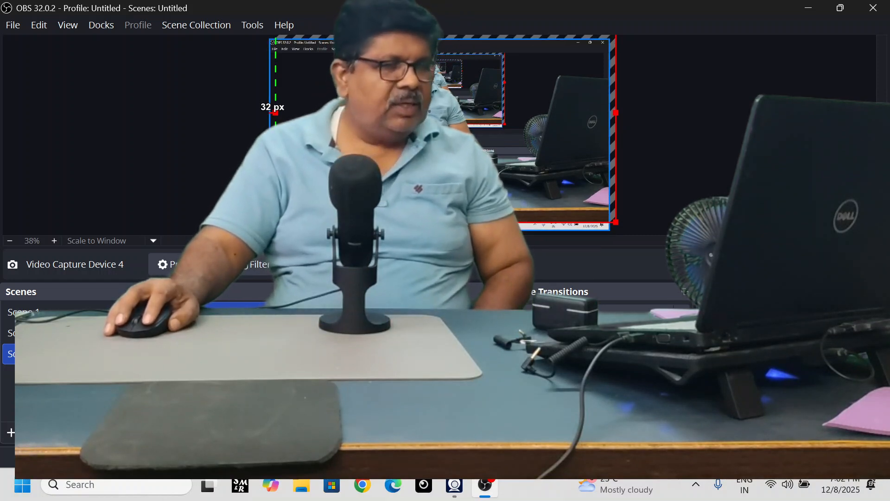
{"action": "mouse_move", "coordinate": [498, 178]}
{"action": "left_mouse_down"}
{"action": "mouse_move", "coordinate": [498, 159]}
{"action": "mouse_move", "coordinate": [487, 181]}
{"action": "left_mouse_up"}
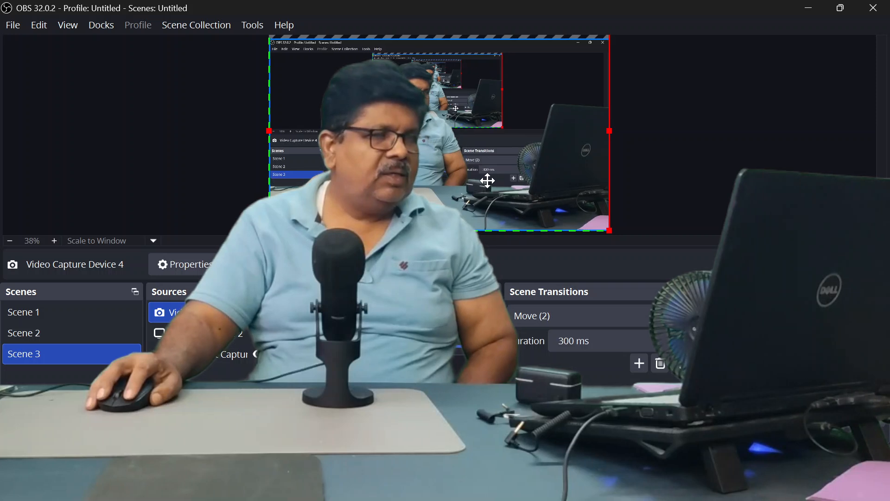
{"action": "left_click_drag", "start_coordinate": [441, 166], "coordinate": [441, 178]}
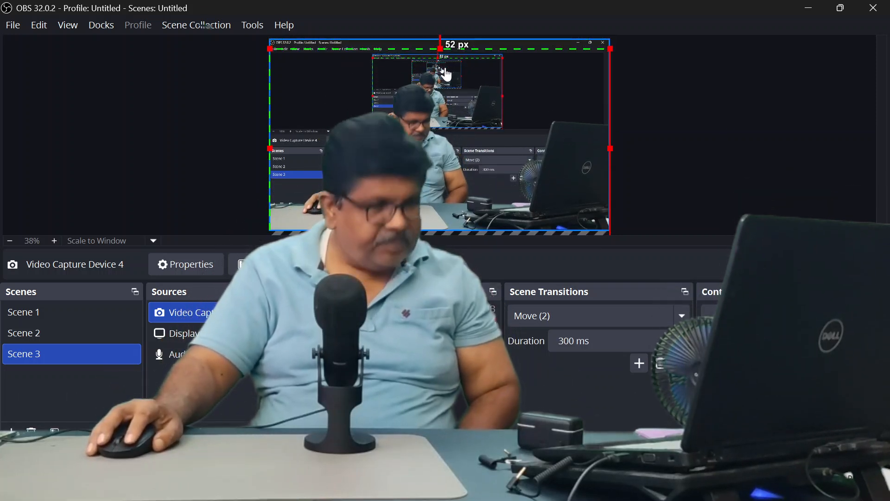
- Crop the camera source's upper part and fit the source to the full canvas, trimming the excess past the canvas's right edge
{"action": "left_click_drag", "start_coordinate": [441, 49], "coordinate": [441, 61]}
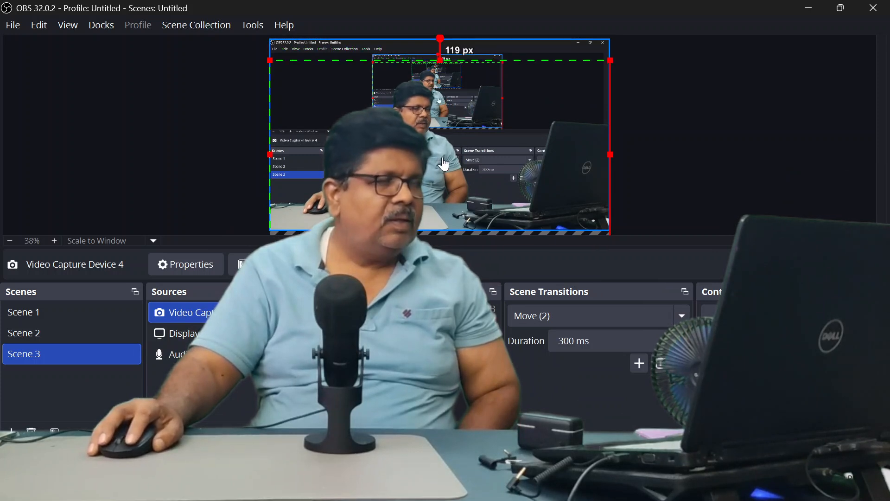
{"action": "left_click_drag", "start_coordinate": [442, 164], "coordinate": [442, 143]}
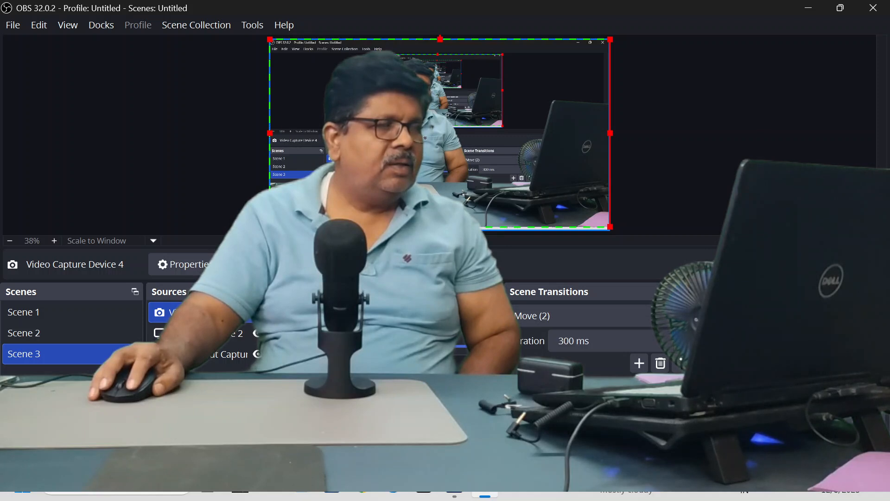
{"action": "left_click_drag", "start_coordinate": [610, 227], "coordinate": [616, 231]}
{"action": "left_click_drag", "start_coordinate": [616, 137], "coordinate": [609, 154]}
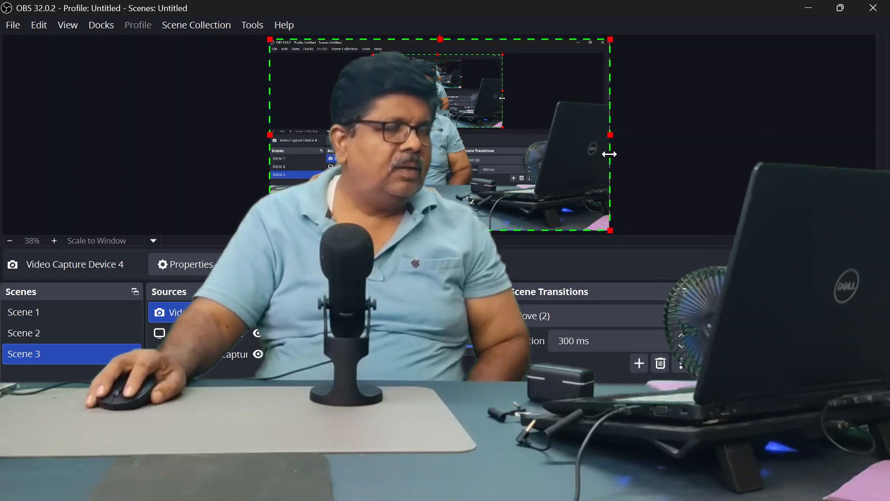
{"action": "left_click", "coordinate": [735, 119]}
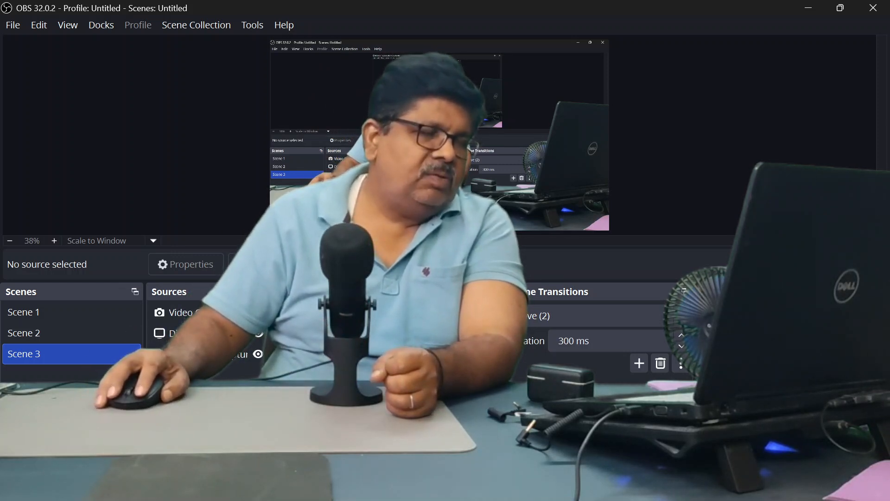
- Add a new Image source to Scene 3 with the default name
{"action": "left_click", "coordinate": [161, 431]}
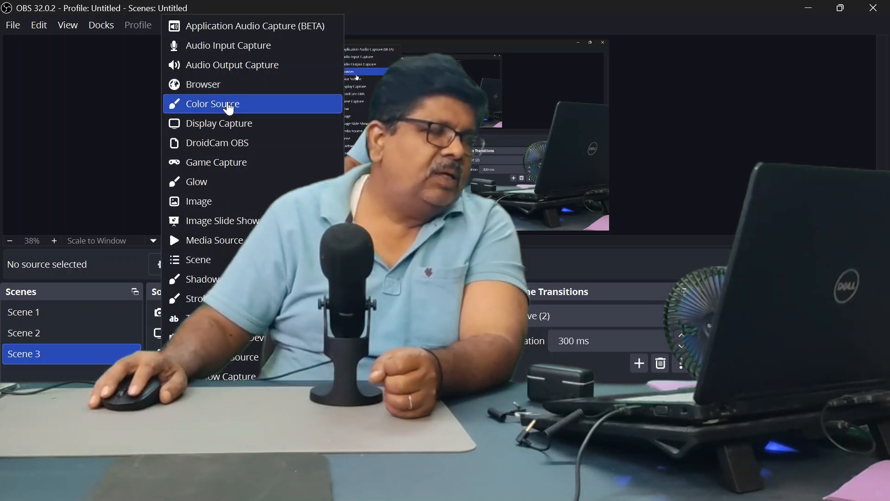
{"action": "left_click", "coordinate": [209, 204]}
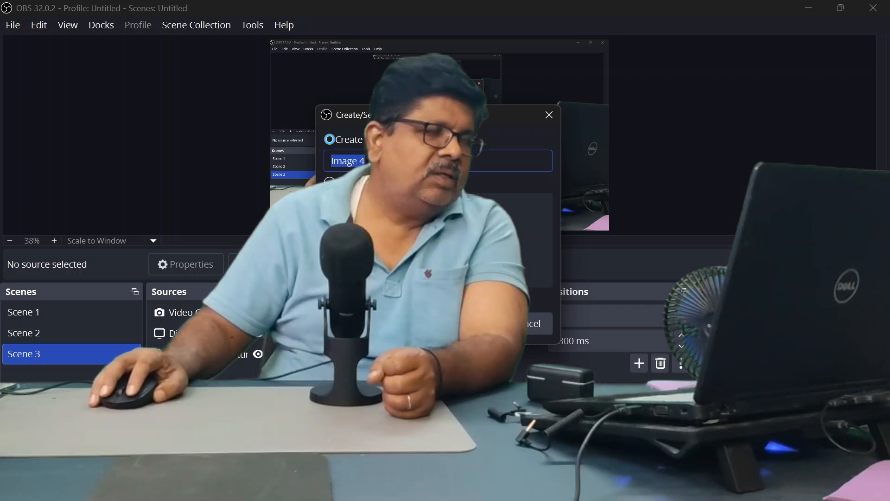
{"action": "key", "text": "Return"}
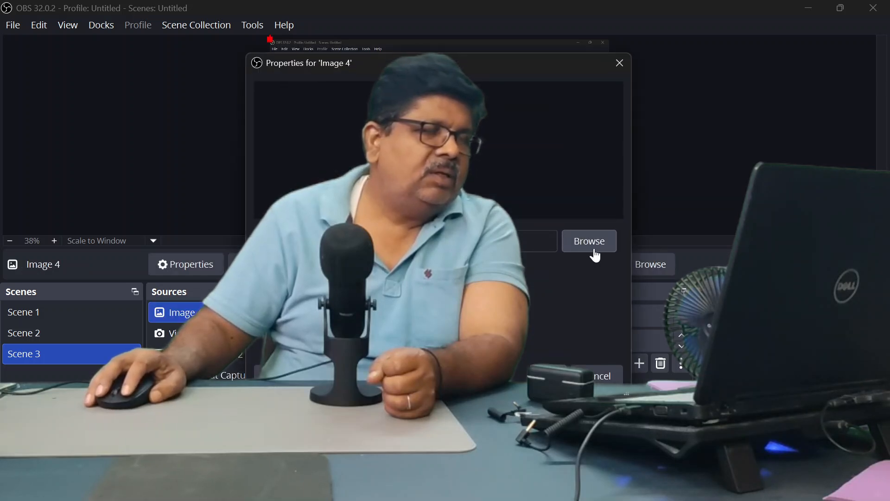
- Load "Wall-Panel-Design-The-Ultimate-Trend-For-a-Stylish-and-Modern-Home (1).webp" from the 3d background folder into the image source
{"action": "left_click", "coordinate": [589, 241]}
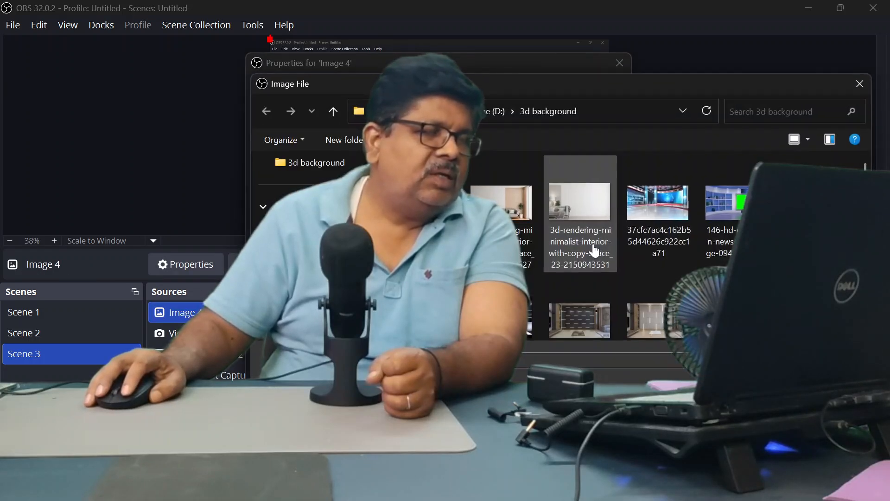
{"action": "scroll", "coordinate": [676, 229], "scroll_direction": "down", "scroll_amount": 3}
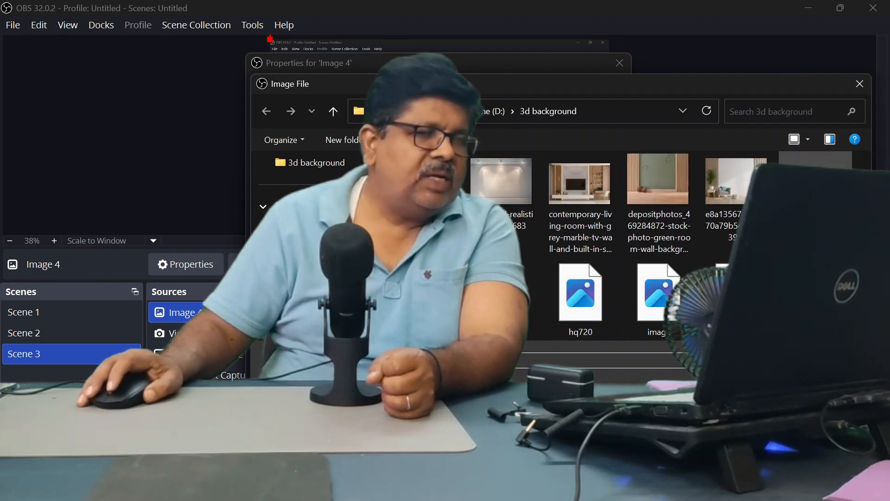
{"action": "scroll", "coordinate": [660, 246], "scroll_direction": "up", "scroll_amount": 3}
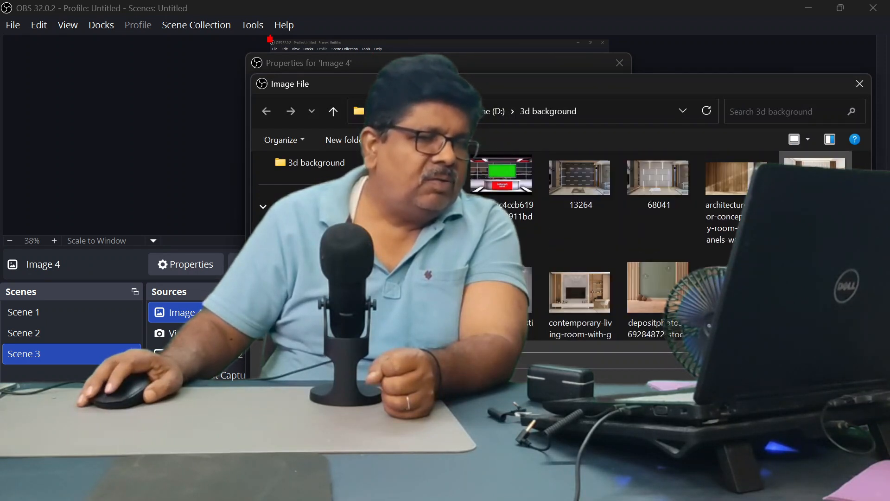
{"action": "scroll", "coordinate": [658, 232], "scroll_direction": "down", "scroll_amount": 3}
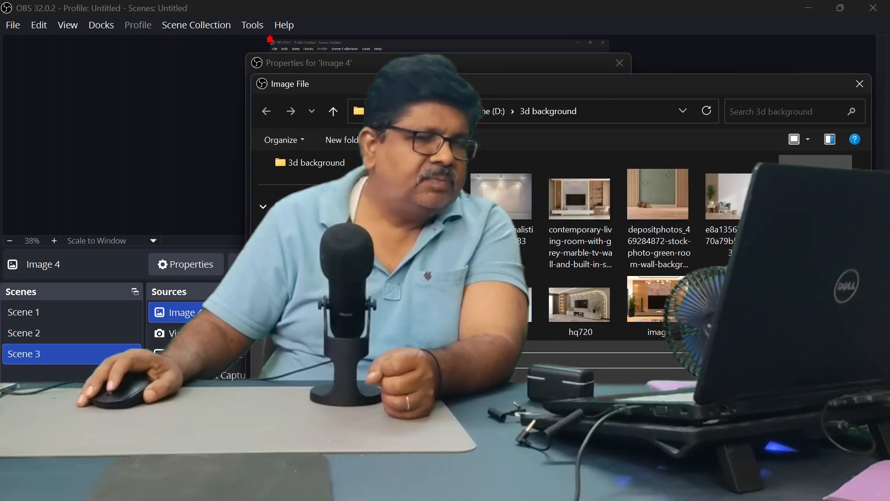
{"action": "scroll", "coordinate": [667, 236], "scroll_direction": "down", "scroll_amount": 3}
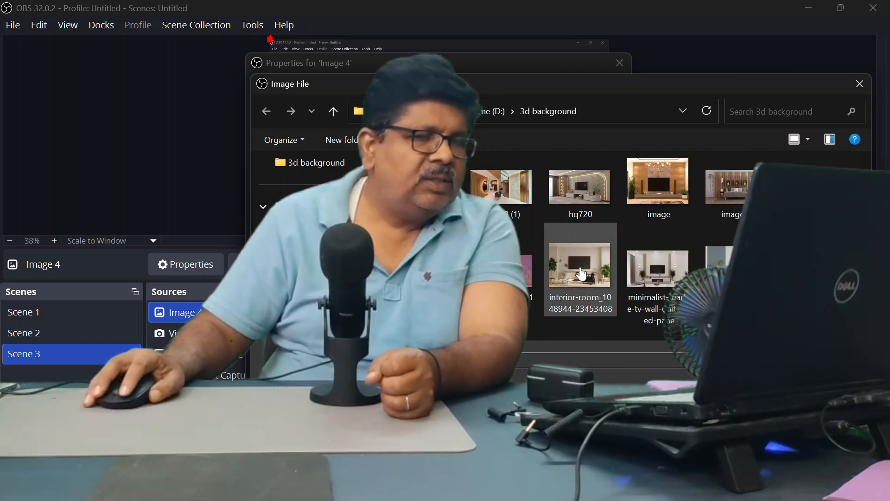
{"action": "scroll", "coordinate": [581, 273], "scroll_direction": "down", "scroll_amount": 3}
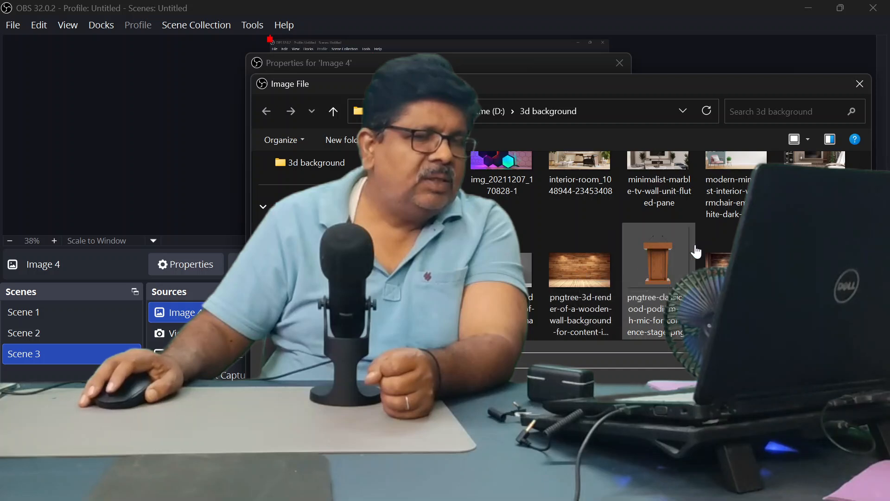
{"action": "scroll", "coordinate": [695, 249], "scroll_direction": "down", "scroll_amount": 3}
{"action": "scroll", "coordinate": [726, 243], "scroll_direction": "down", "scroll_amount": 3}
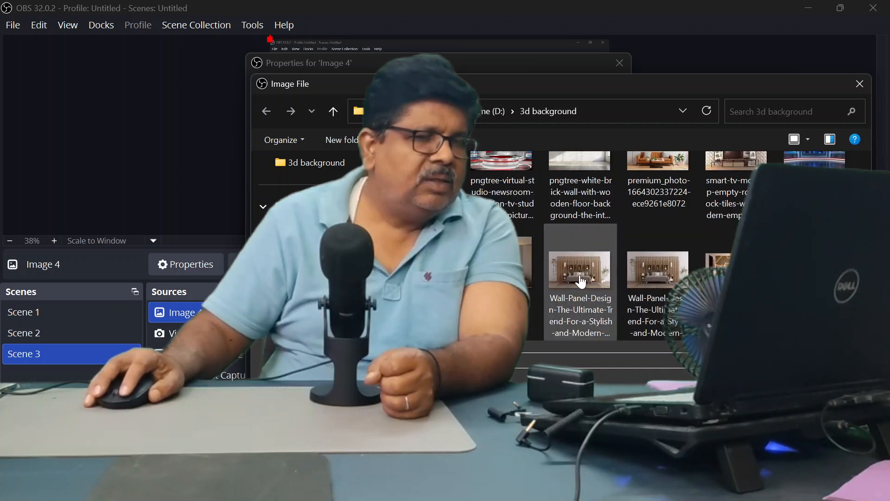
{"action": "left_click", "coordinate": [581, 282]}
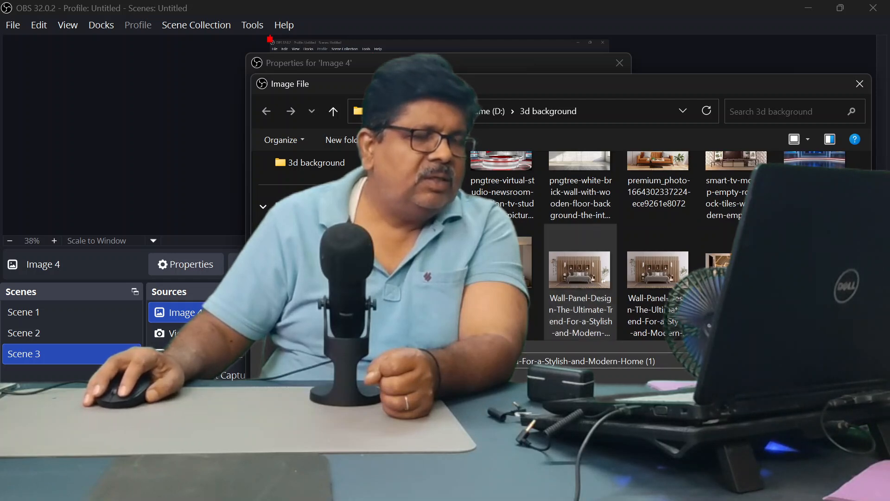
{"action": "left_click", "coordinate": [762, 385]}
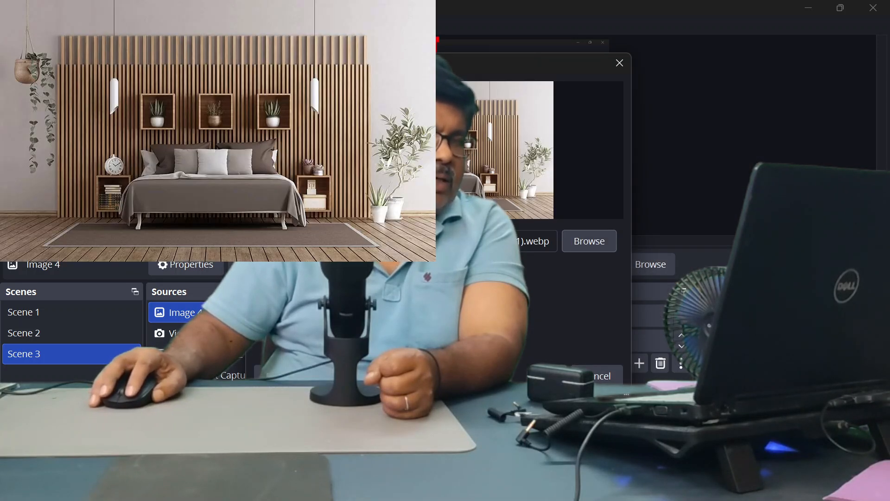
{"action": "left_click", "coordinate": [540, 376]}
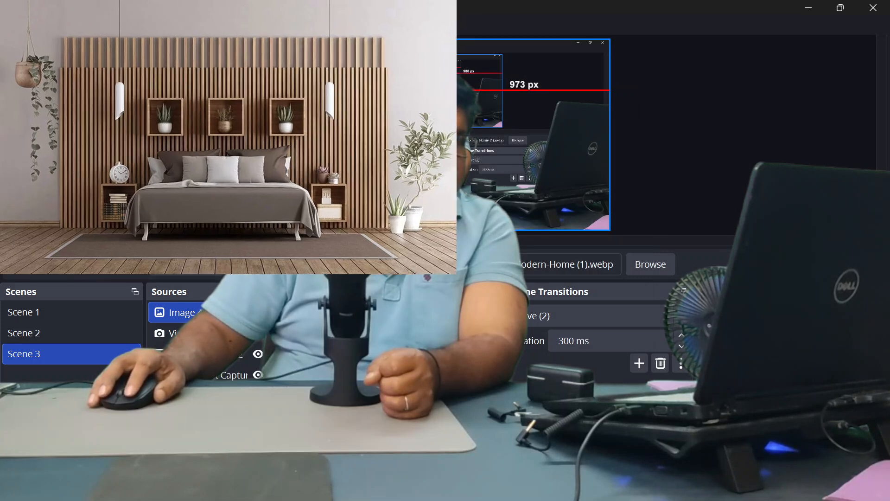